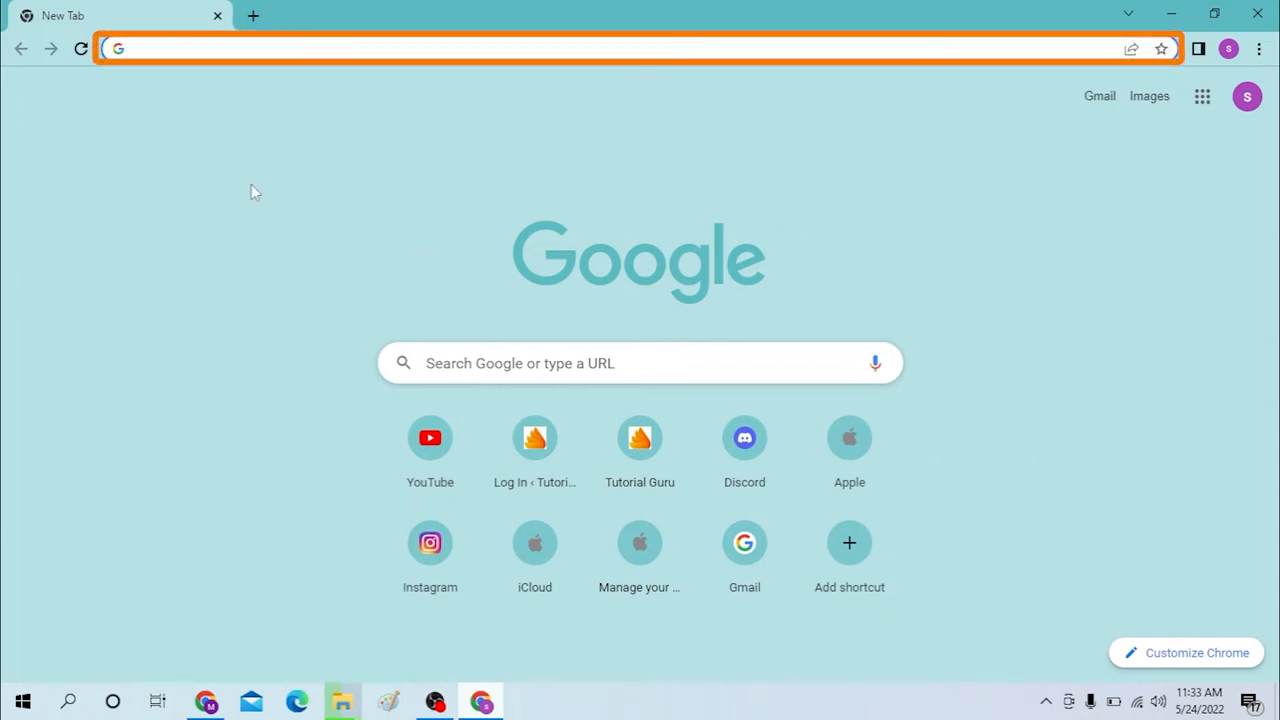
Step: Activate the Chrome address bar on the new tab to enter a web address
{"action": "left_click", "coordinate": [389, 47]}
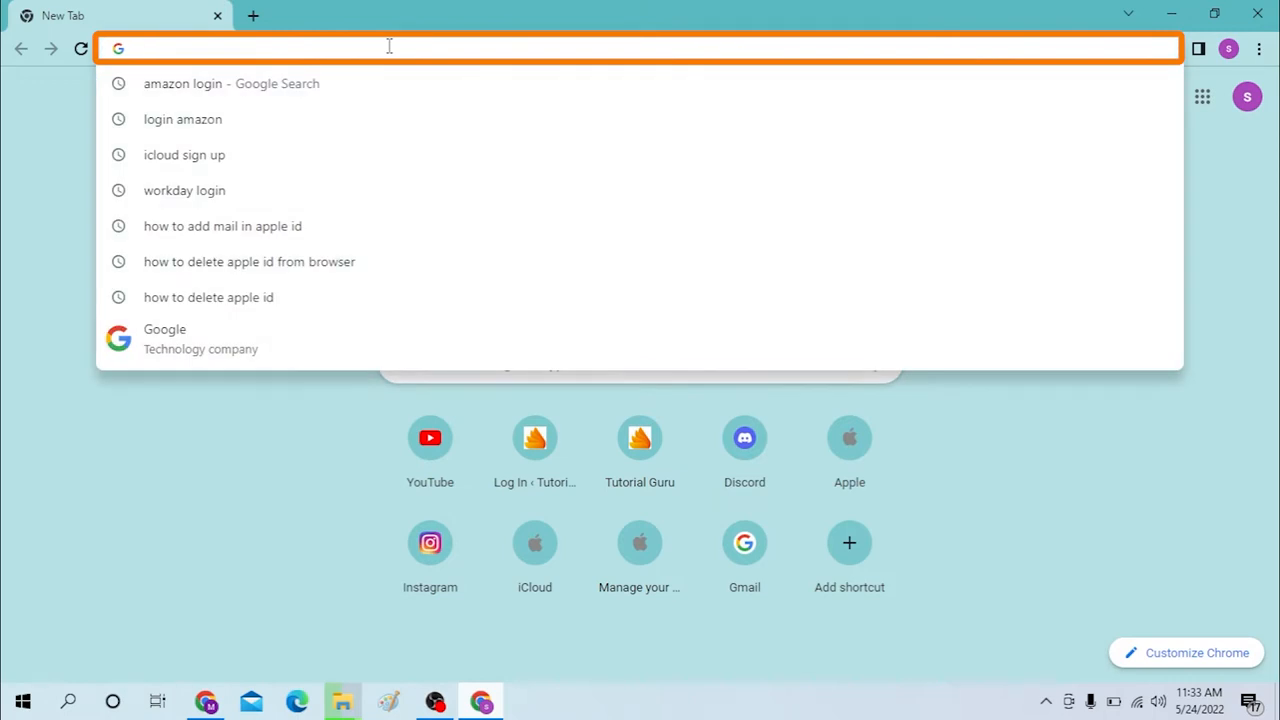
{"action": "type", "text": "admir"}
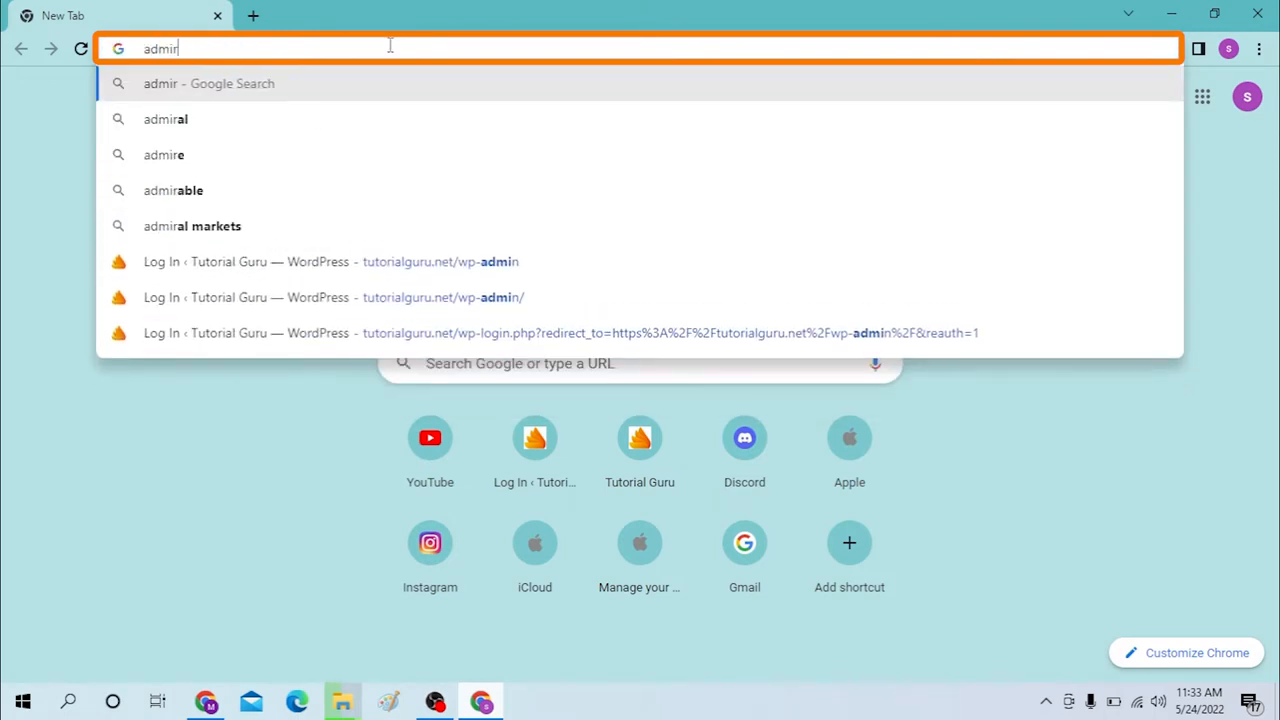
{"action": "type", "text": "al.com"}
Step: Load admiral.com, then search Google for 'admiral login' in a second tab
{"action": "key", "text": "Return"}
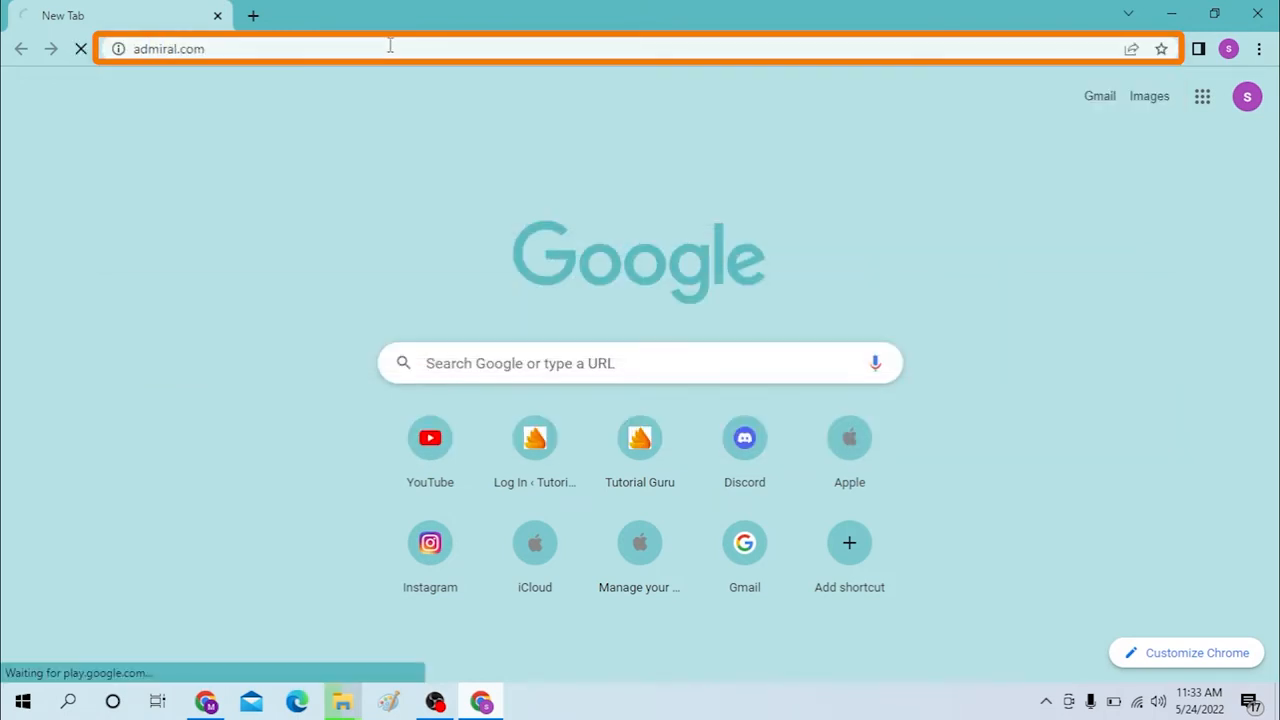
{"action": "key", "text": "ctrl+t"}
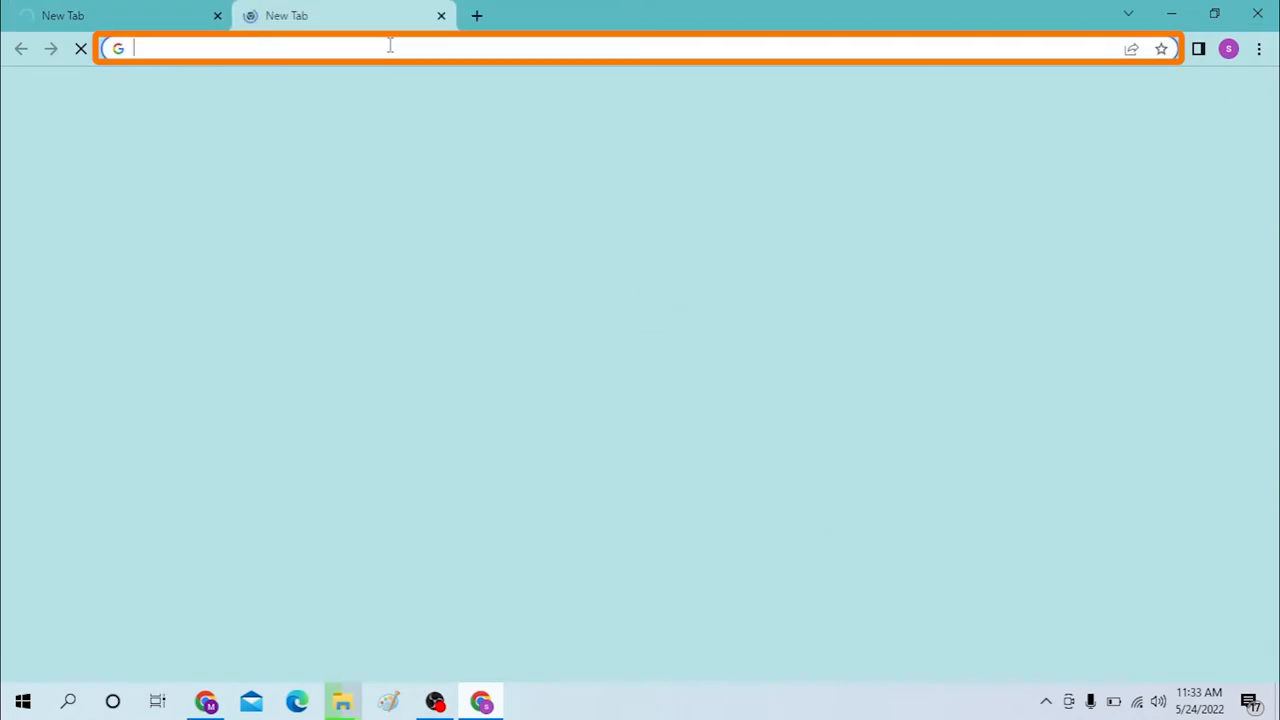
{"action": "type", "text": "admiral login"}
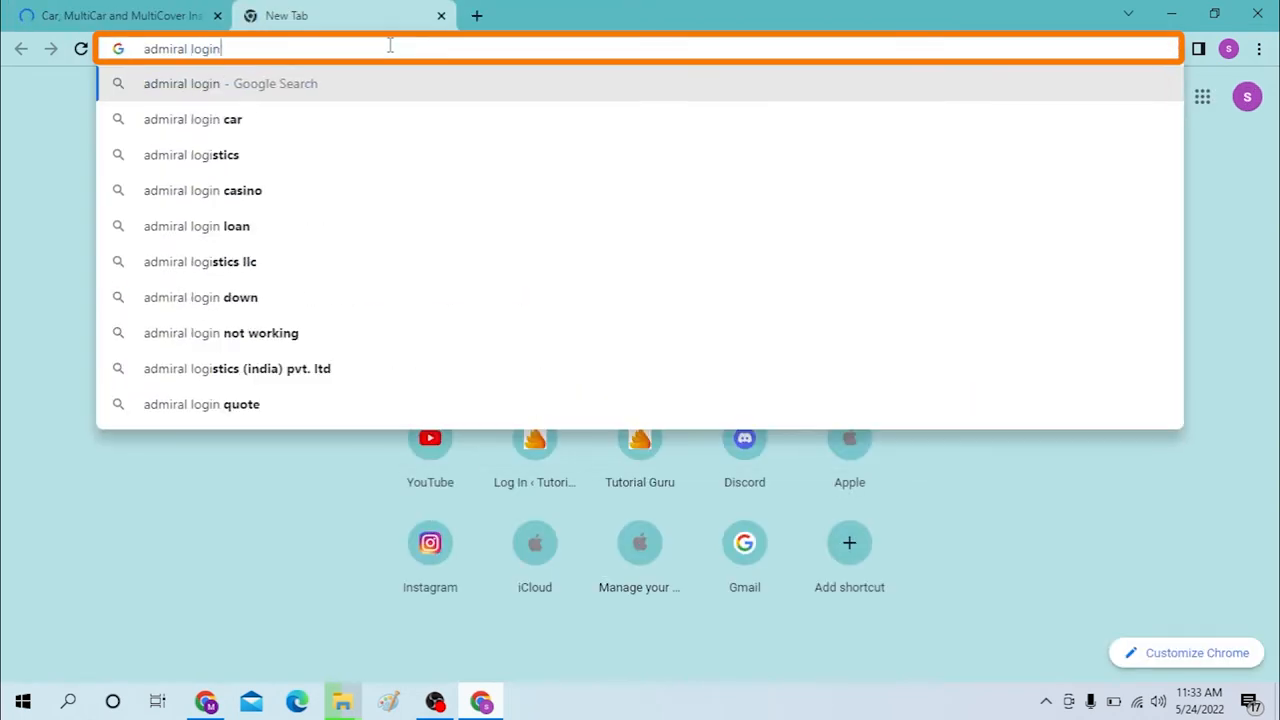
{"action": "key", "text": "Return"}
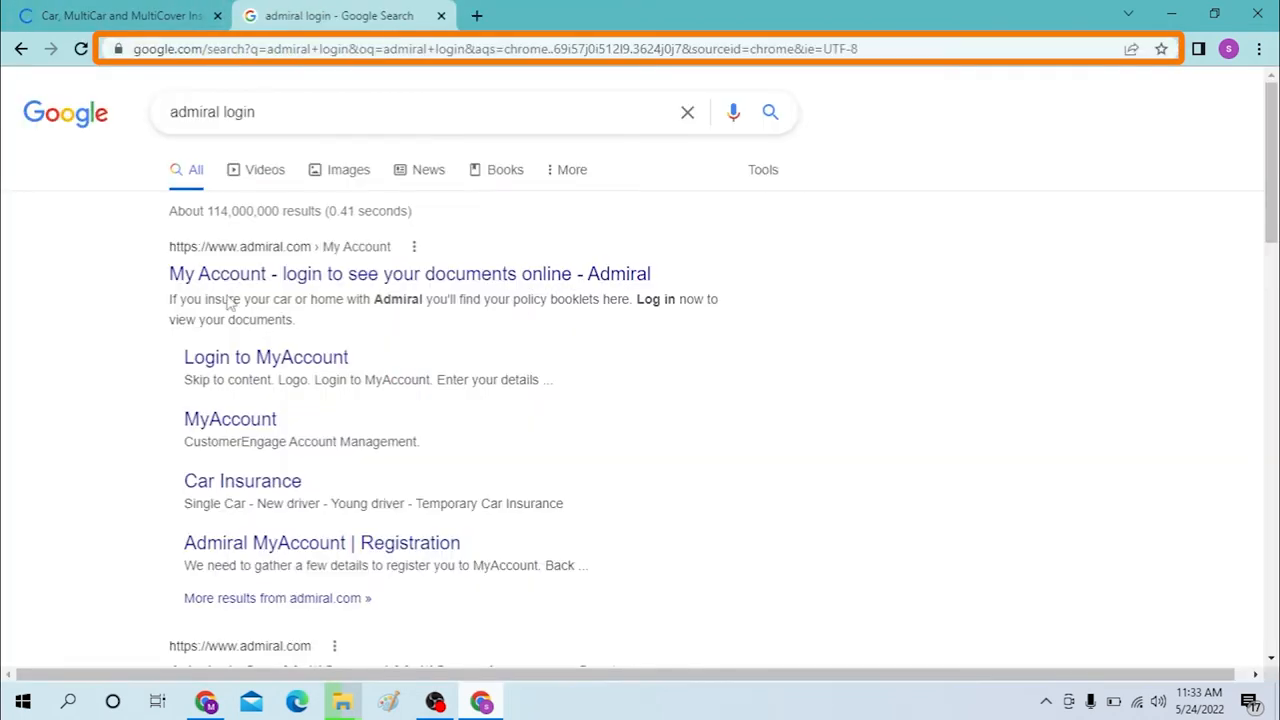
Step: Open the Admiral My Account search result, then return to the Admiral homepage tab
{"action": "left_click", "coordinate": [390, 276]}
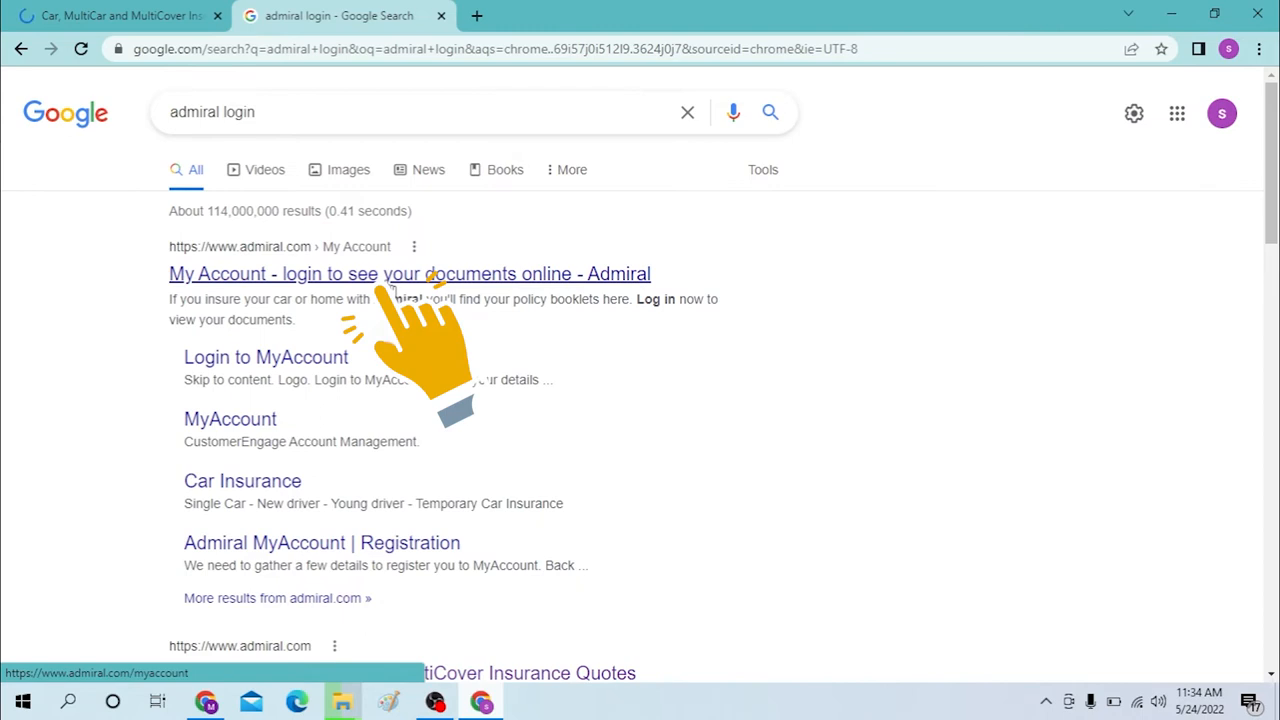
{"action": "left_click", "coordinate": [100, 15]}
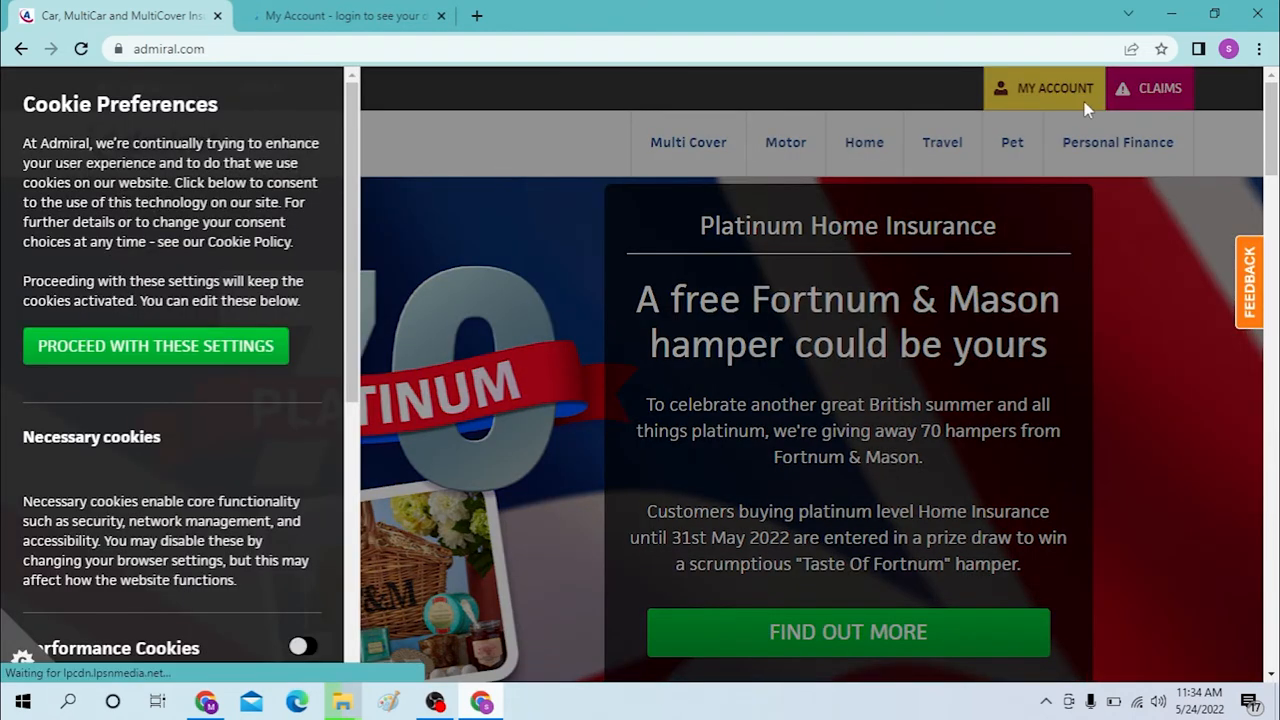
Step: Accept the current cookie settings via 'Proceed with these settings'
{"action": "left_click", "coordinate": [220, 366]}
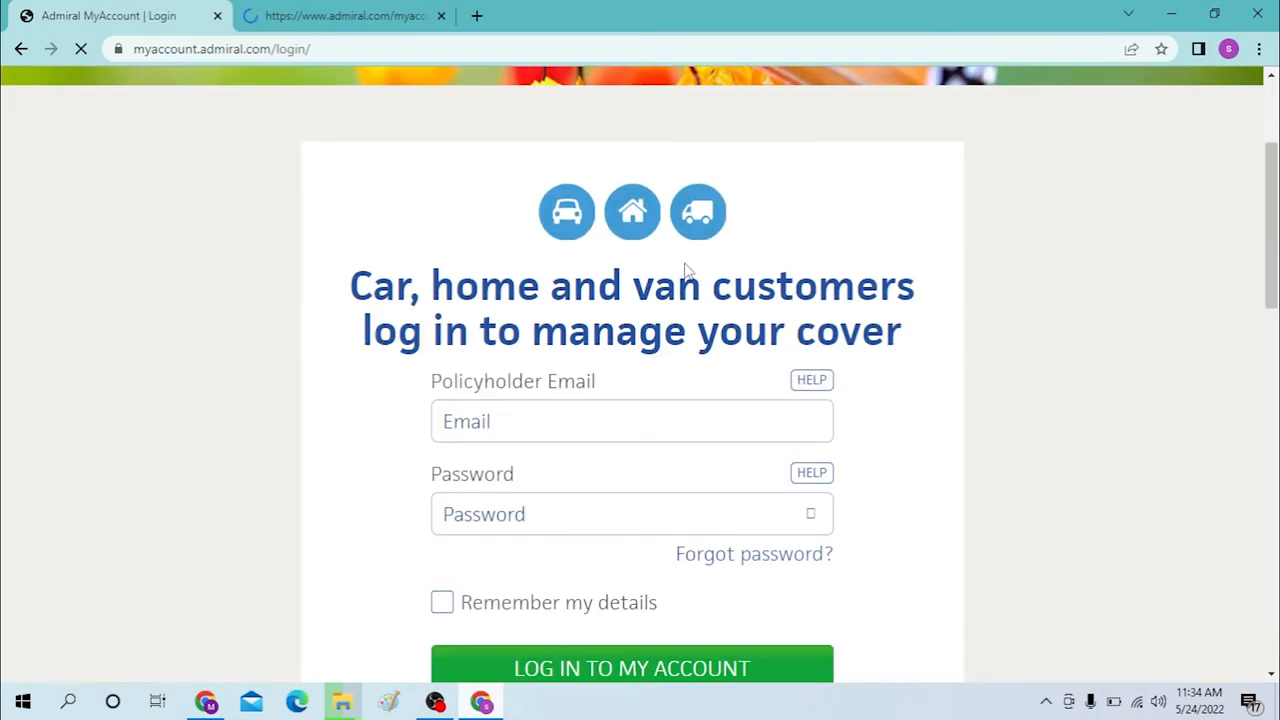
{"action": "scroll", "coordinate": [686, 263], "scroll_direction": "down", "scroll_amount": 2}
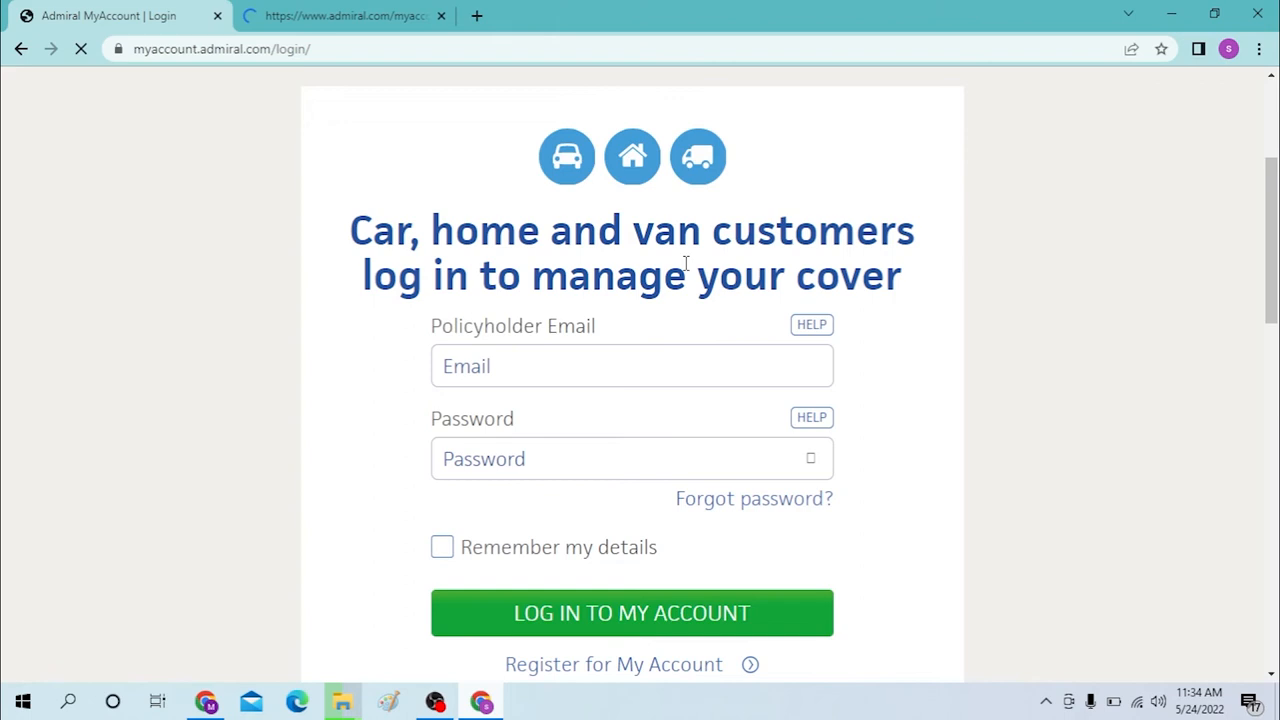
{"action": "scroll", "coordinate": [686, 263], "scroll_direction": "down", "scroll_amount": 1}
Step: Move into the Password field, triggering the 'Please enter a valid email address' warning
{"action": "left_click", "coordinate": [453, 375]}
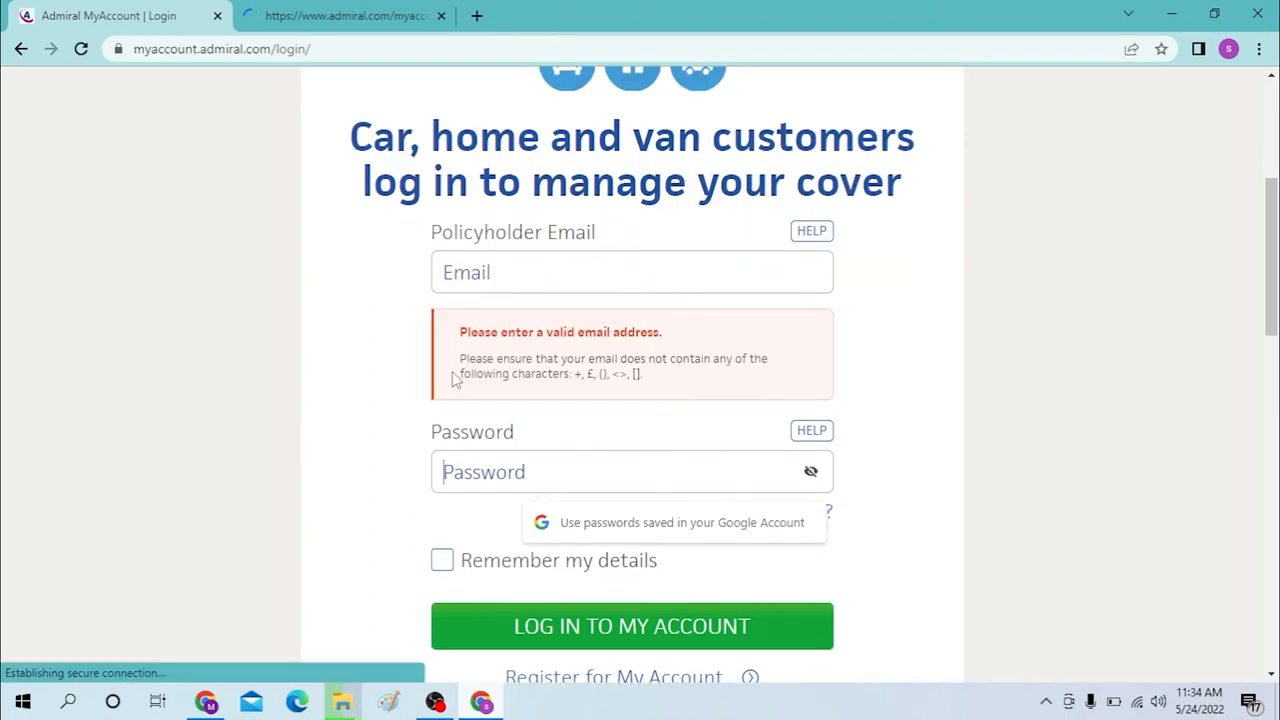
{"action": "scroll", "coordinate": [520, 400], "scroll_direction": "down", "scroll_amount": 2}
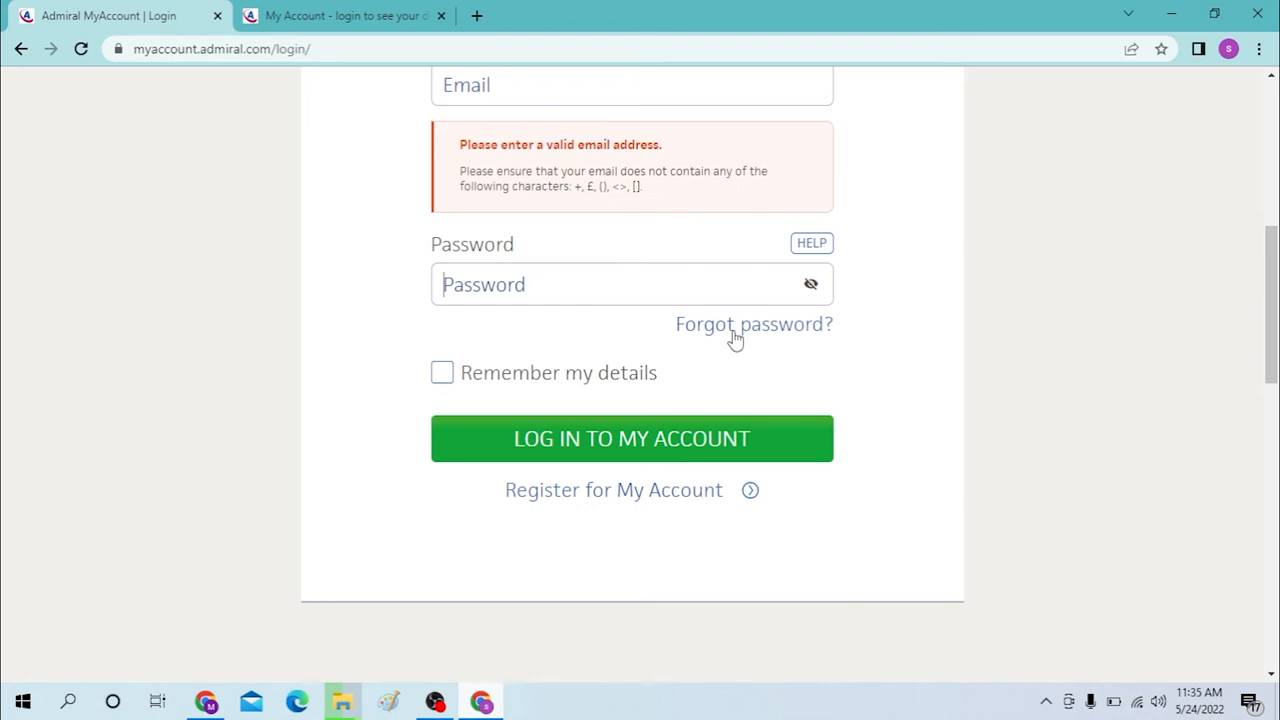
{"action": "scroll", "coordinate": [735, 338], "scroll_direction": "up", "scroll_amount": 3}
{"action": "scroll", "coordinate": [690, 326], "scroll_direction": "up", "scroll_amount": 2}
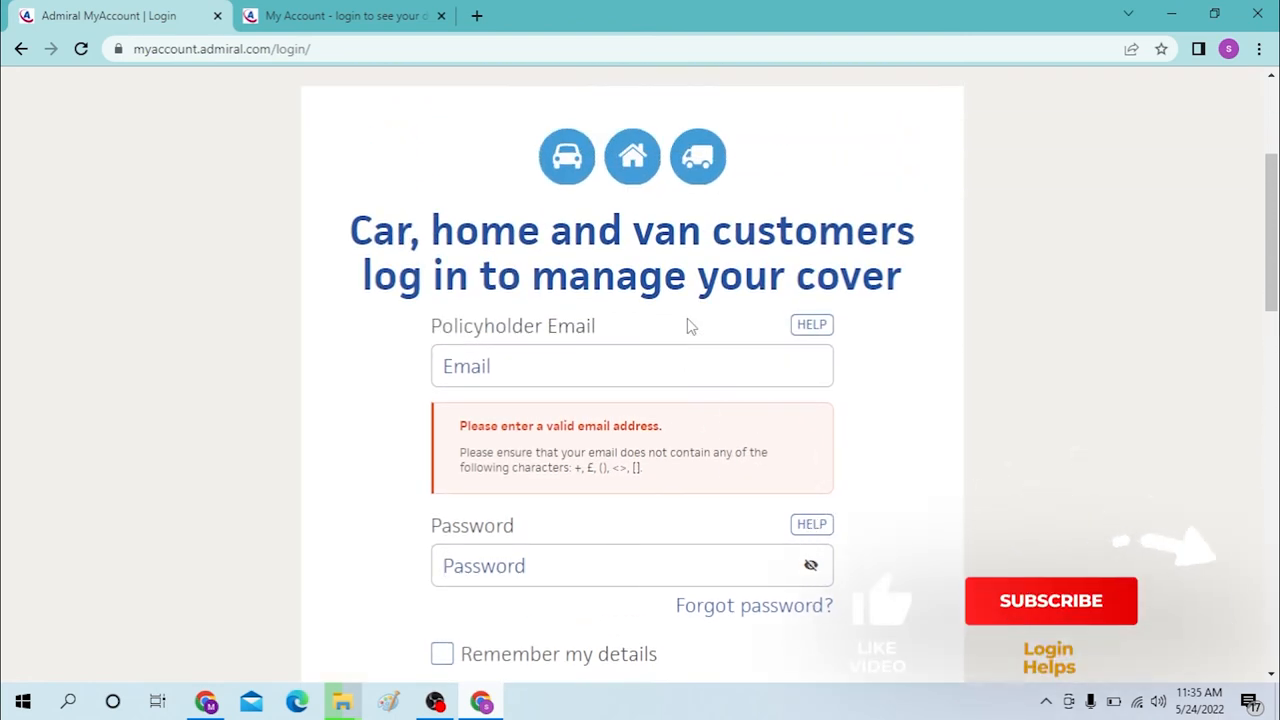